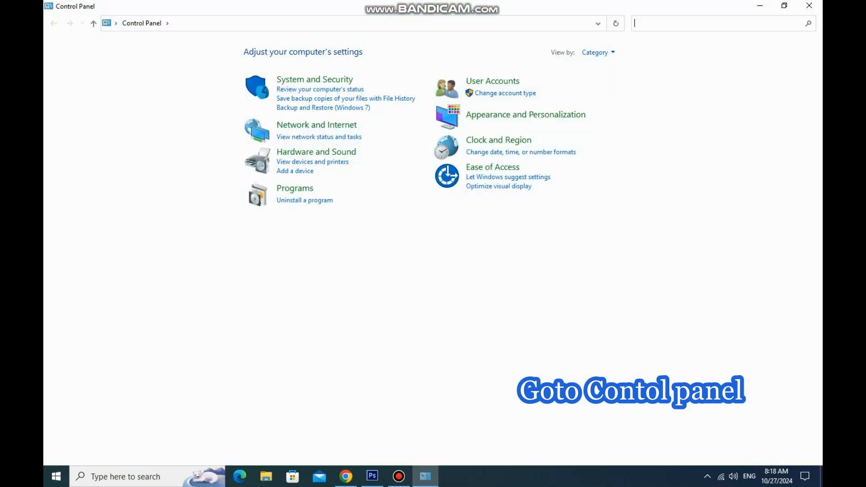
- Show the Control Panel items as large icons and open Local Security Policy from Administrative Tools
{"action": "left_click", "coordinate": [597, 53]}
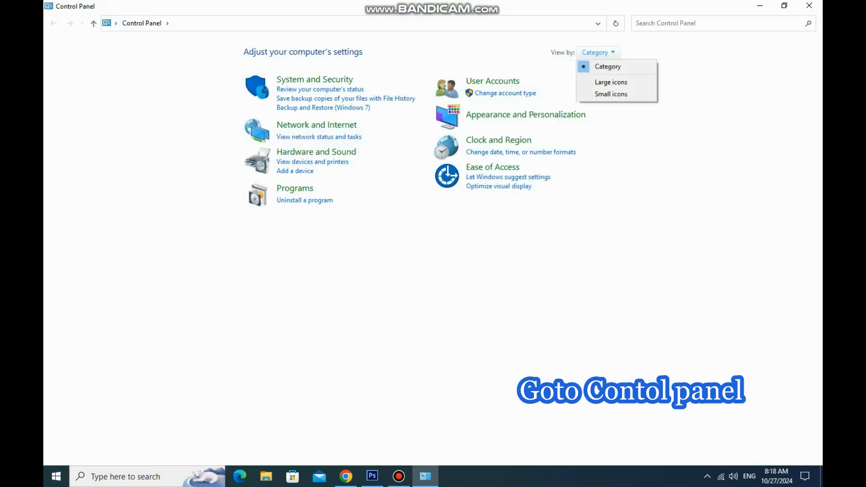
{"action": "left_click", "coordinate": [611, 82]}
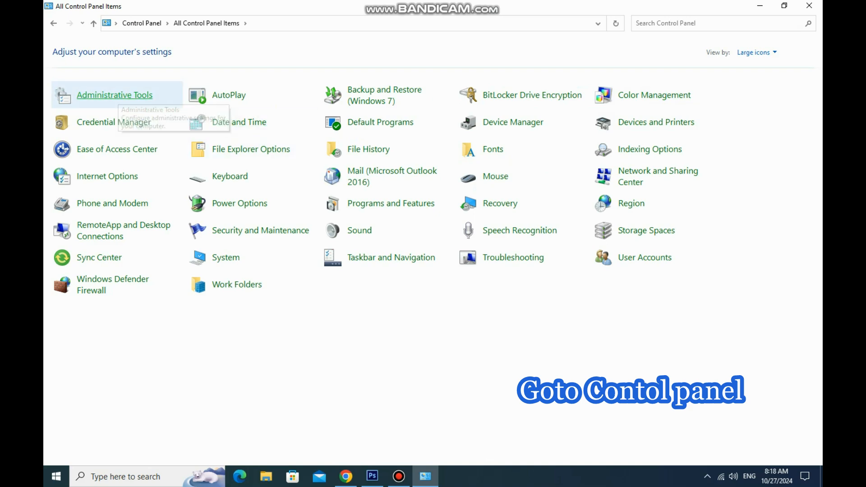
{"action": "left_click", "coordinate": [125, 99]}
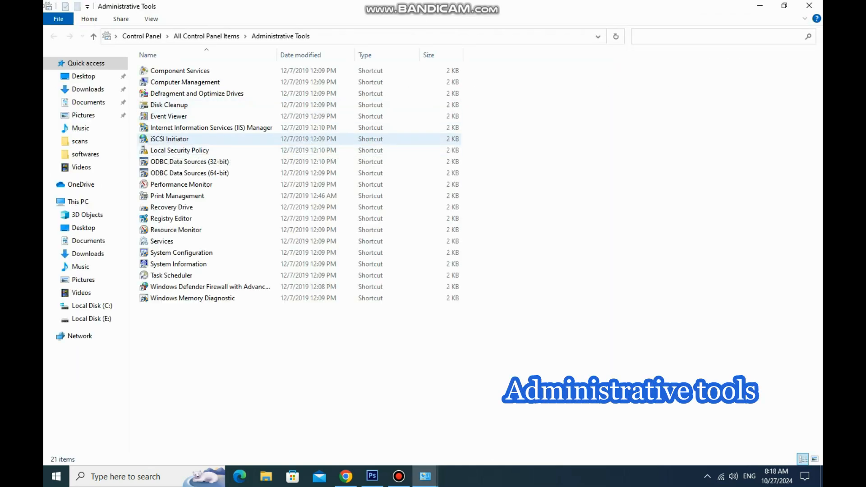
{"action": "left_click", "coordinate": [195, 152]}
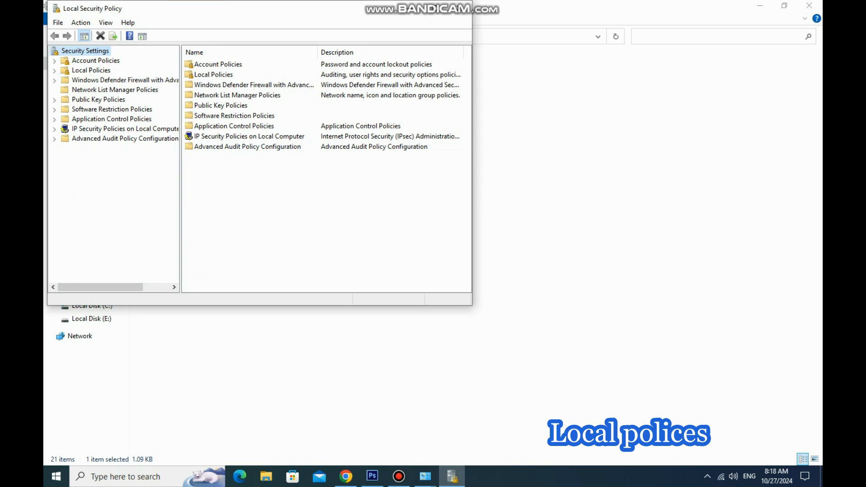
- Display the Security Options under Local Policies and maximize the policy window
{"action": "left_click", "coordinate": [54, 70]}
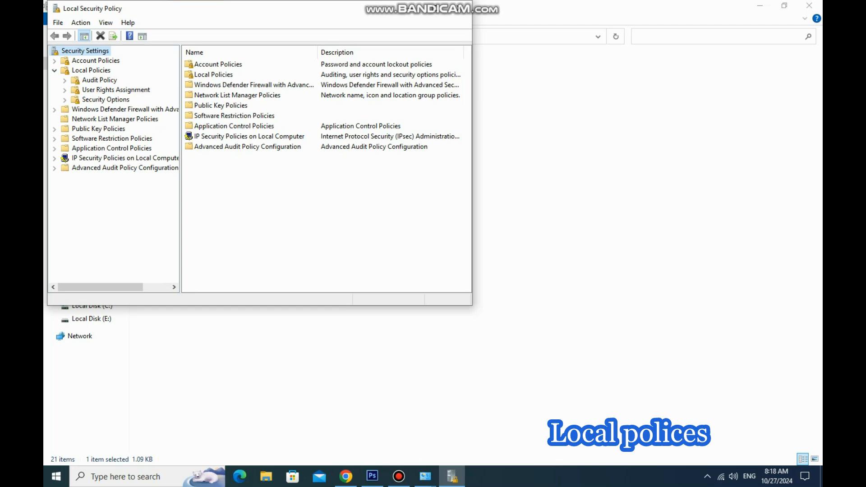
{"action": "left_click", "coordinate": [106, 100]}
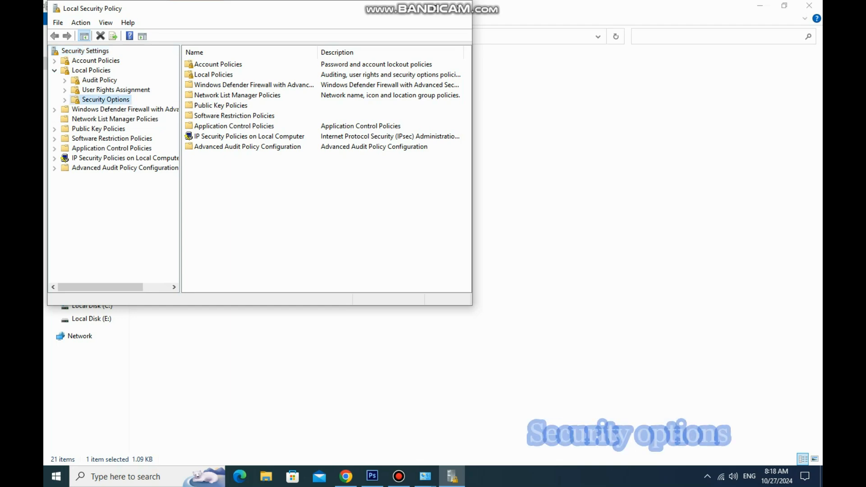
{"action": "left_click", "coordinate": [435, 8]}
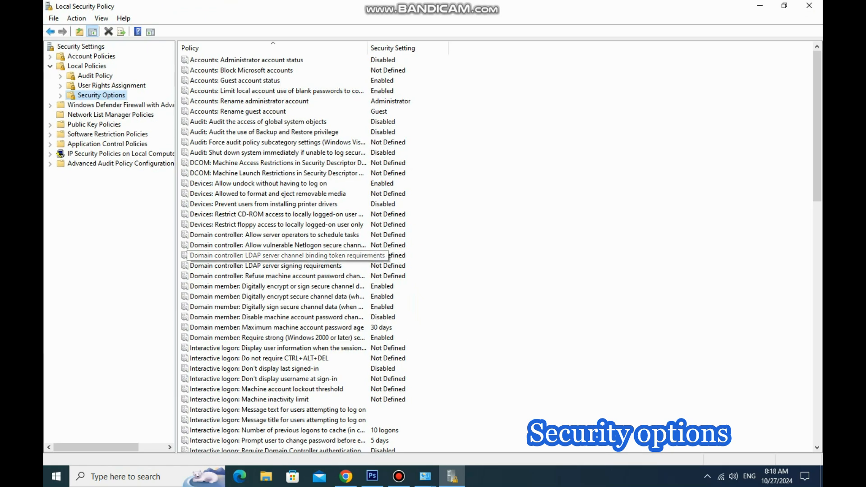
- Widen the policy name column and set "User Account Control: Admin Approval Mode for the Built-in Administrator account" to Enabled
{"action": "left_click", "coordinate": [288, 276]}
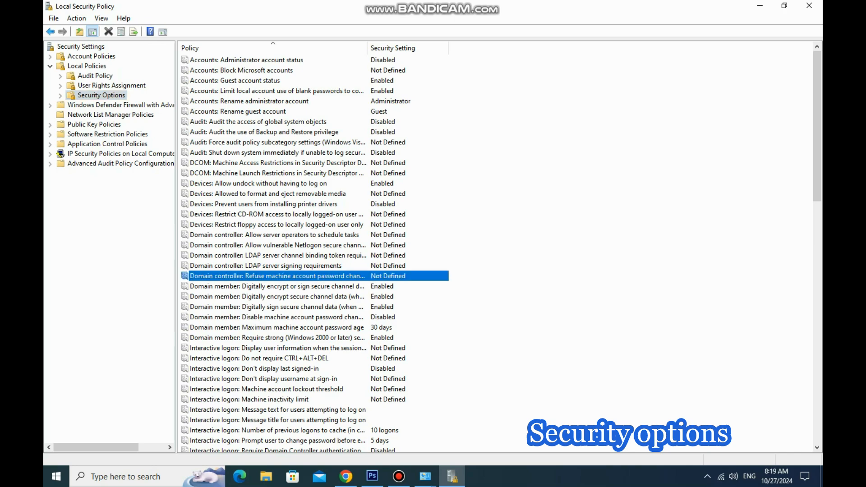
{"action": "scroll", "coordinate": [289, 289], "scroll_direction": "down", "scroll_amount": 20}
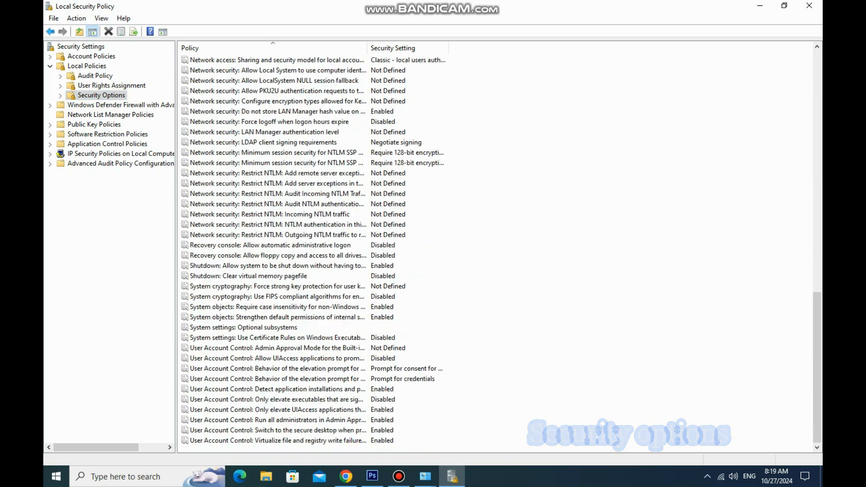
{"action": "left_click", "coordinate": [275, 358]}
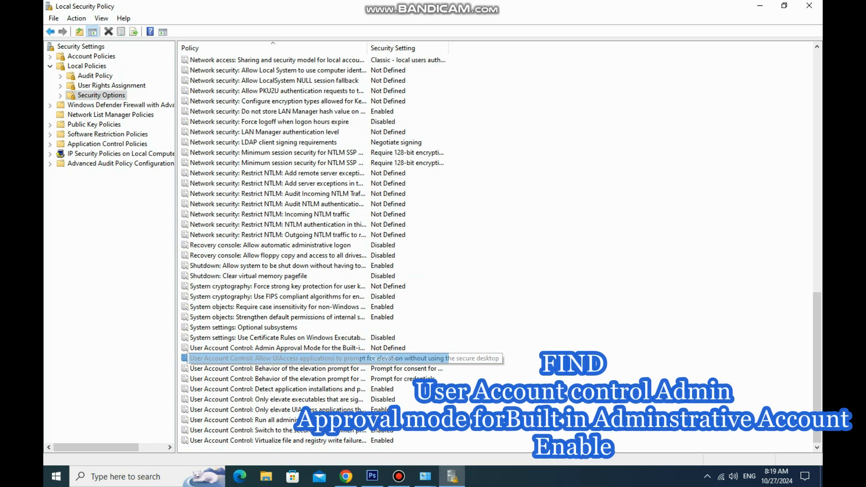
{"action": "left_click", "coordinate": [275, 347]}
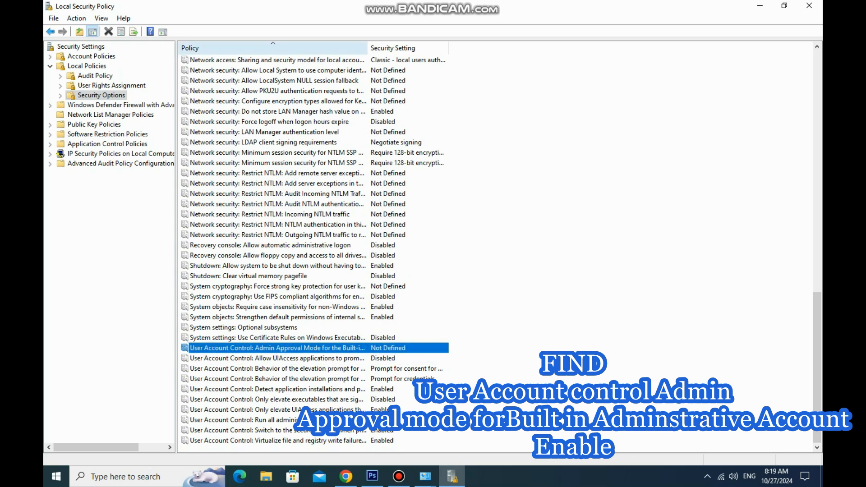
{"action": "left_click_drag", "start_coordinate": [367, 48], "coordinate": [531, 48]}
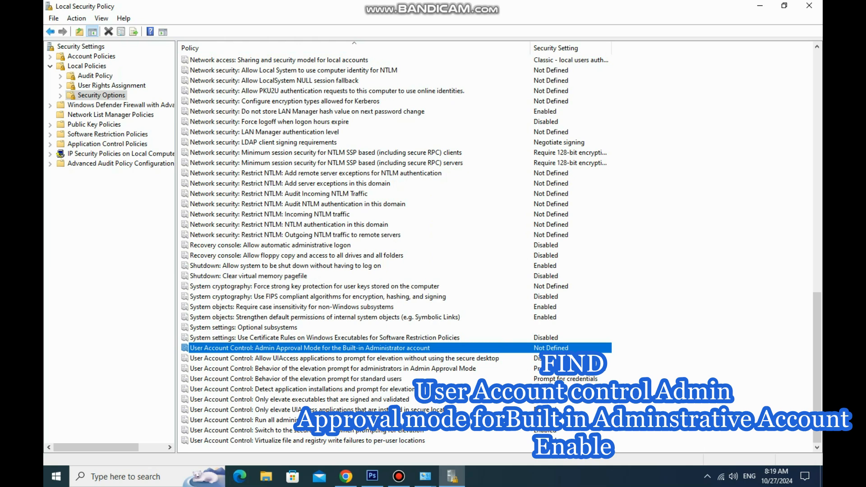
{"action": "key", "text": "Return"}
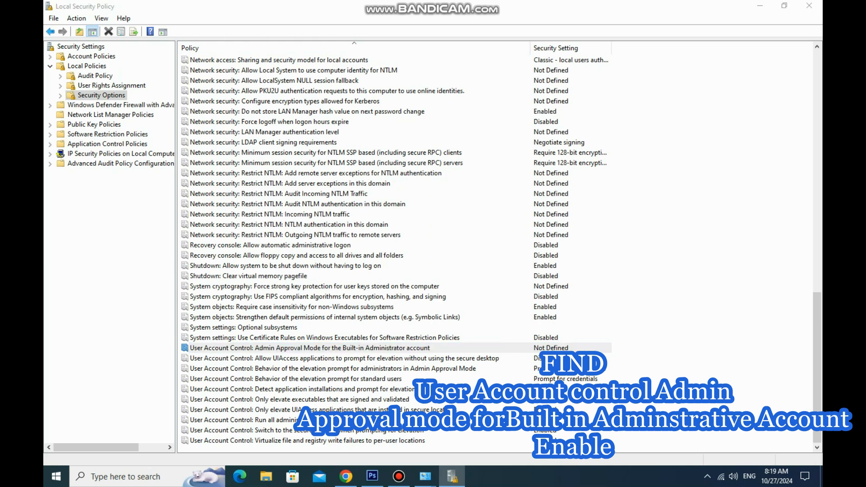
{"action": "left_click", "coordinate": [345, 174]}
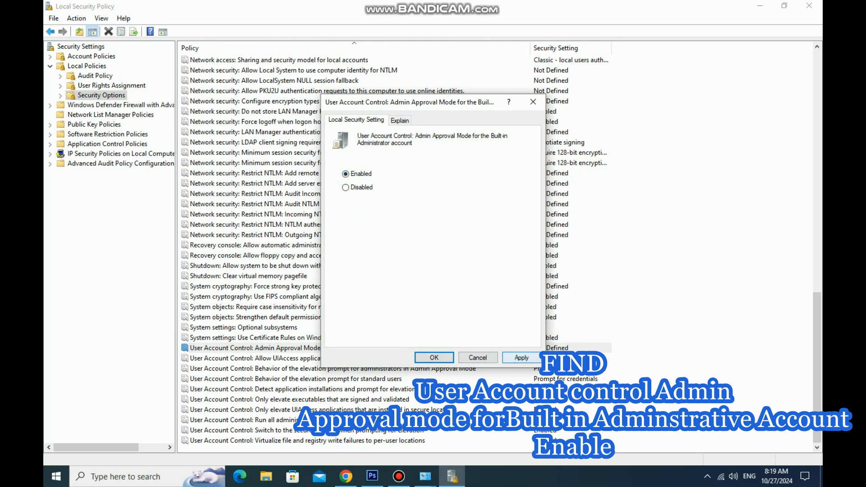
{"action": "key", "text": "Return"}
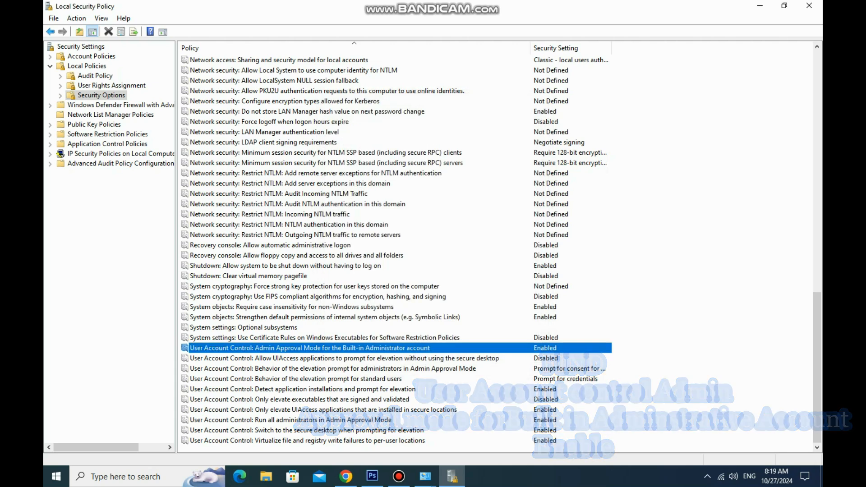
- Open "User Account Control: Run all administrators in Admin Approval Mode" and accept it as Enabled
{"action": "left_click", "coordinate": [291, 420]}
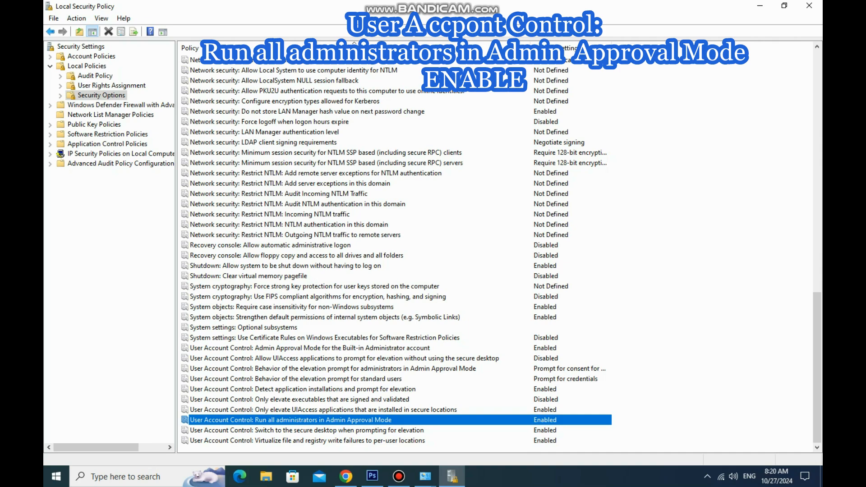
{"action": "key", "text": "Return"}
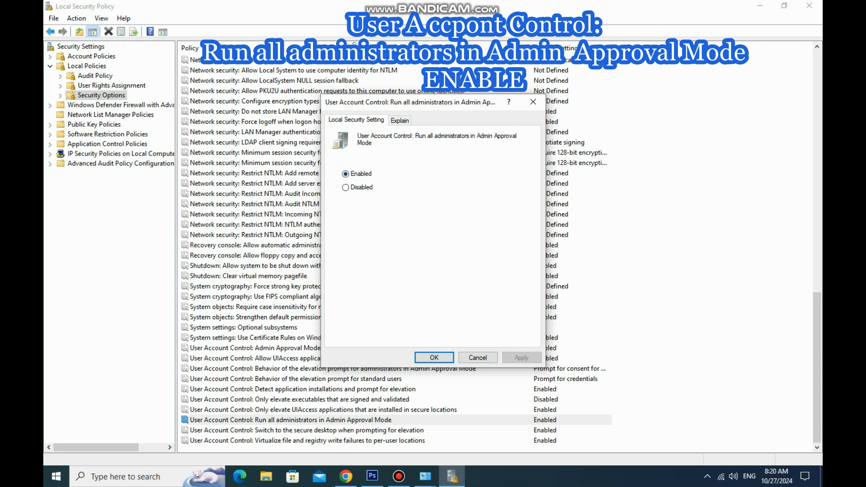
{"action": "key", "text": "Return"}
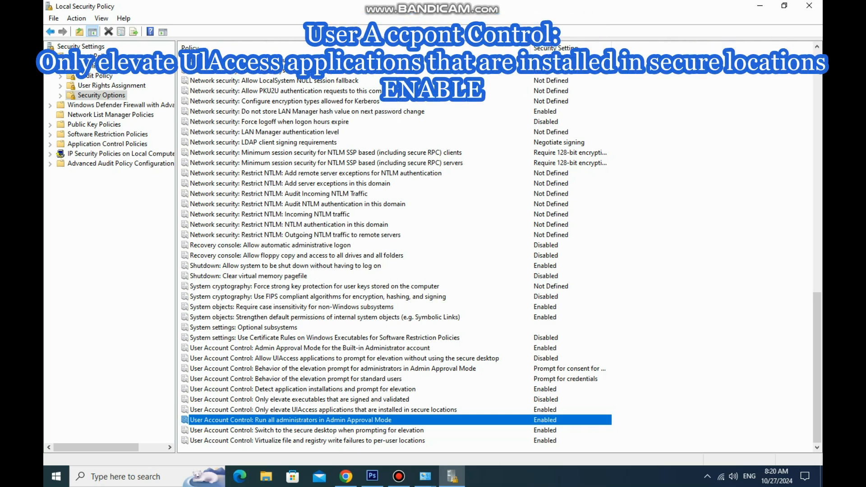
- Open "User Account Control: Only elevate UIAccess applications that are installed in secure locations" and accept it as Enabled
{"action": "left_click", "coordinate": [323, 409]}
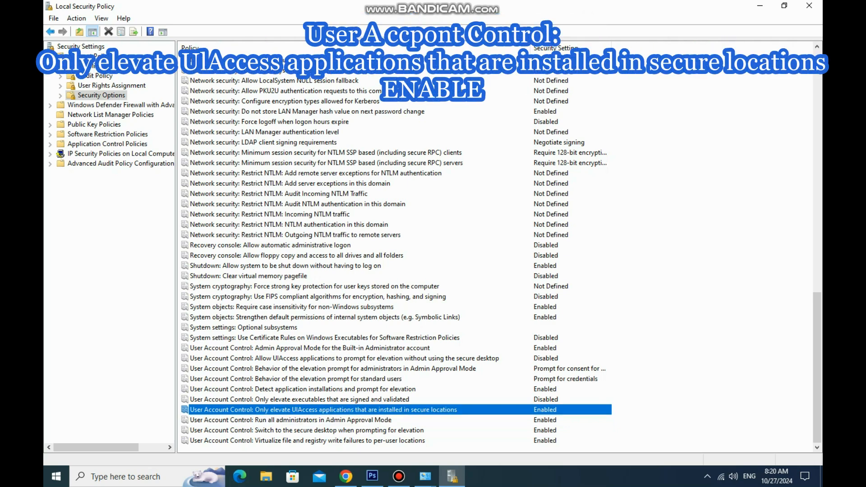
{"action": "key", "text": "Return"}
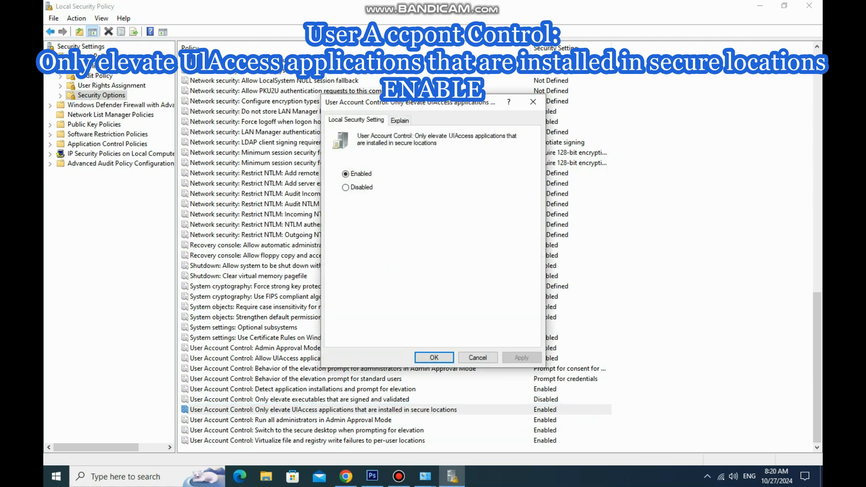
{"action": "key", "text": "Return"}
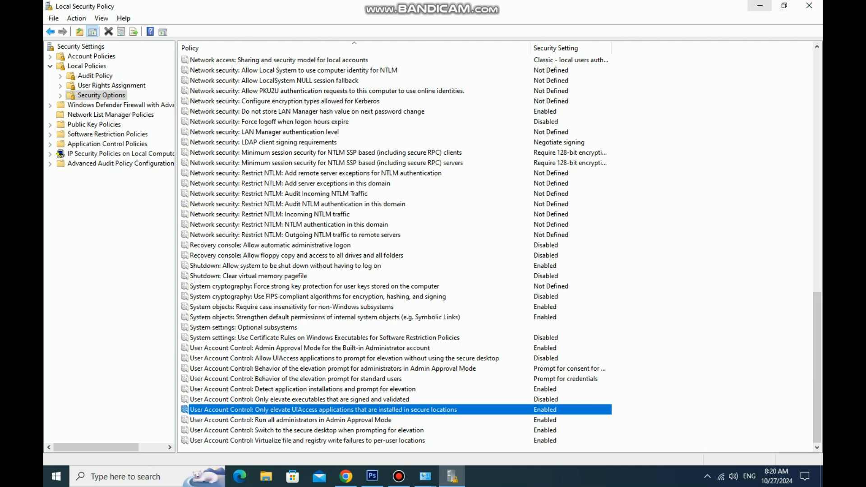
- Minimize the Local Security Policy and Control Panel windows to return to the desktop
{"action": "left_click", "coordinate": [809, 5]}
{"action": "left_click", "coordinate": [760, 5]}
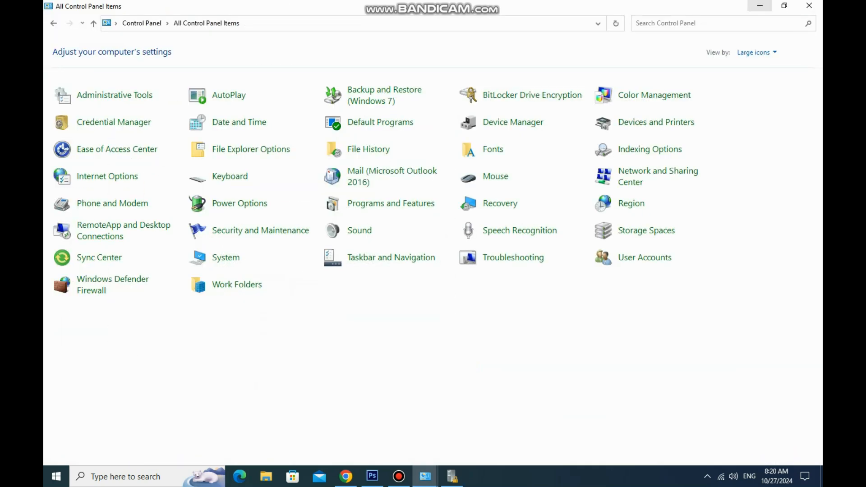
{"action": "left_click", "coordinate": [760, 5]}
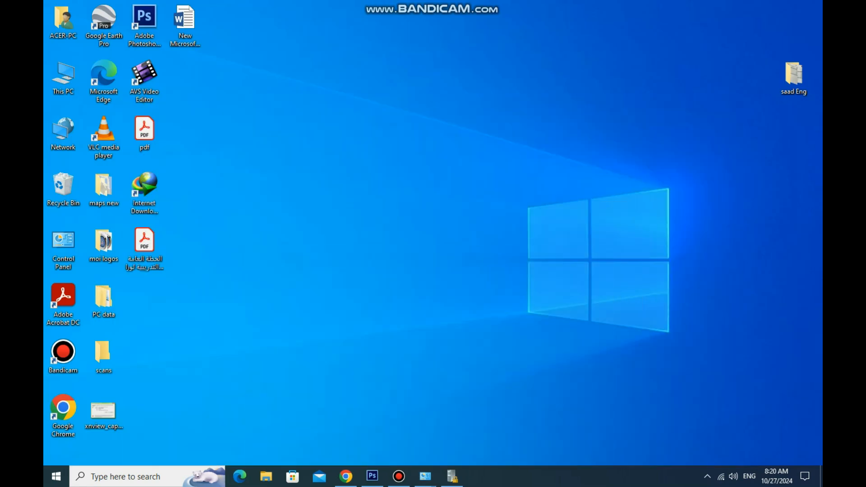
- Open Windows Settings and go through Update & Security and Windows Security to the reputation-based protection settings of App & browser control
{"action": "left_click", "coordinate": [56, 476]}
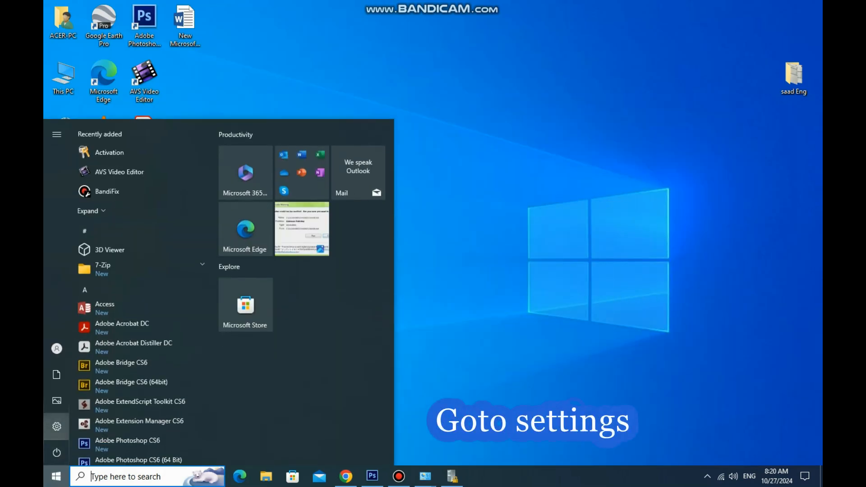
{"action": "left_click", "coordinate": [56, 427]}
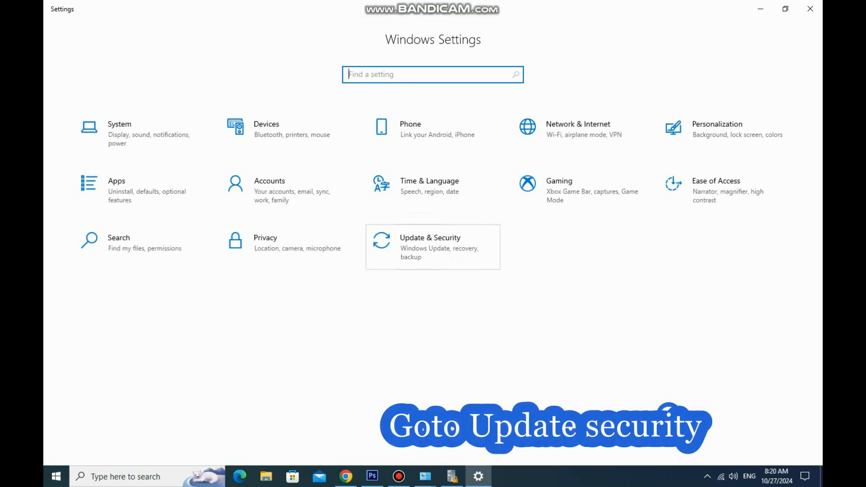
{"action": "left_click", "coordinate": [431, 246]}
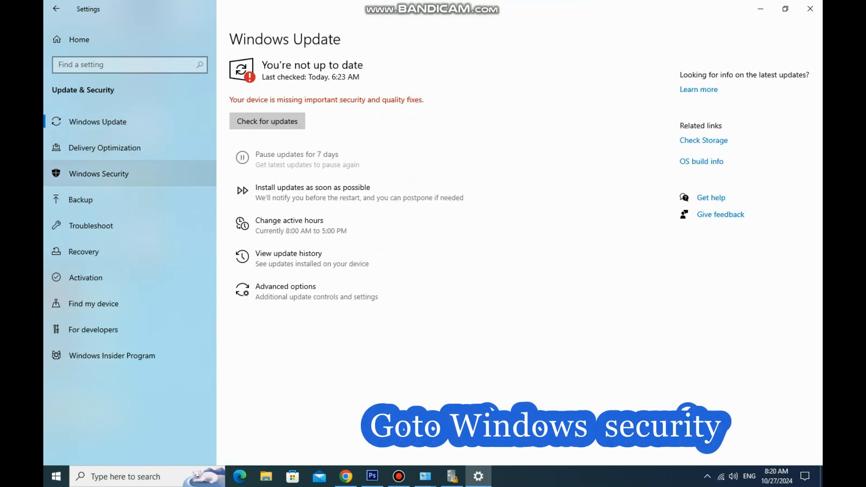
{"action": "left_click", "coordinate": [104, 174]}
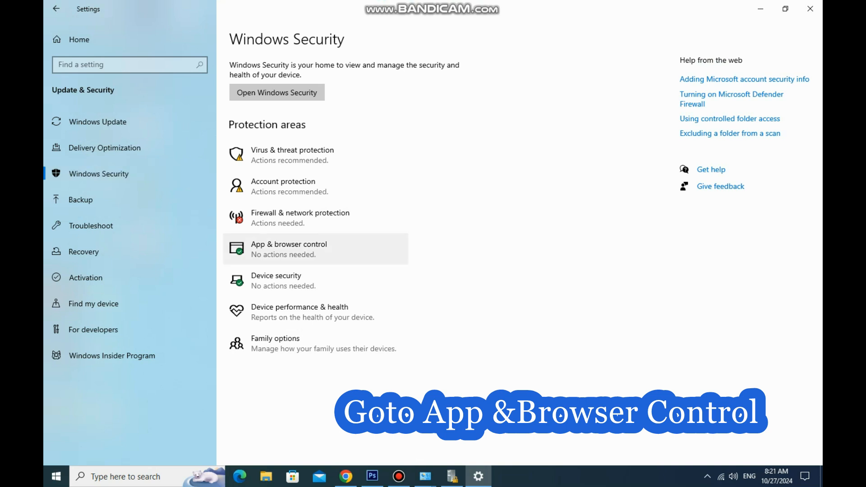
{"action": "left_click", "coordinate": [289, 249]}
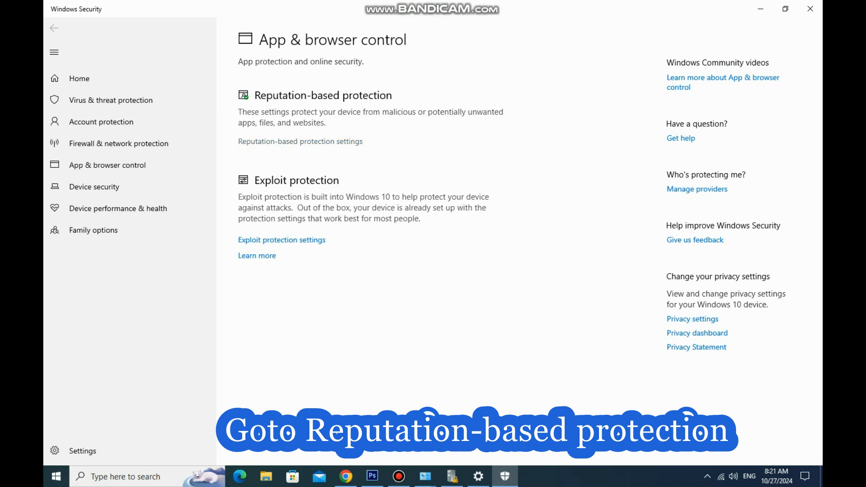
{"action": "left_click", "coordinate": [300, 141]}
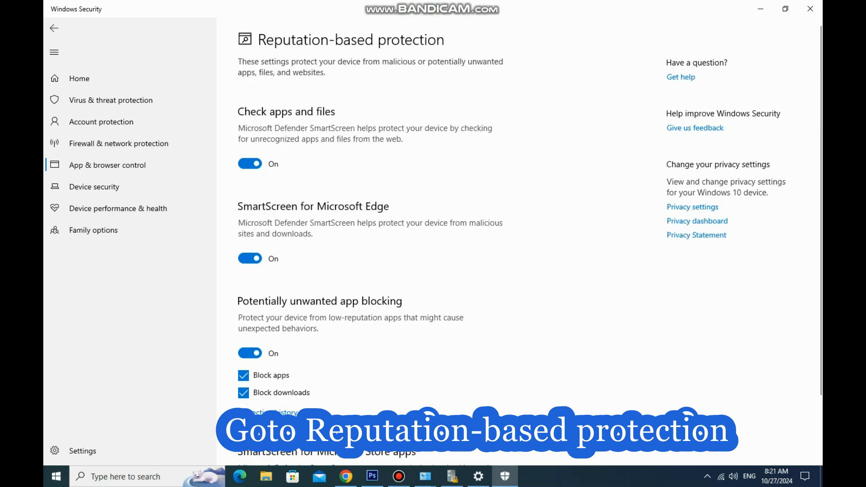
- Turn off Check apps and files and dismiss its vulnerability warning
{"action": "left_click", "coordinate": [250, 164]}
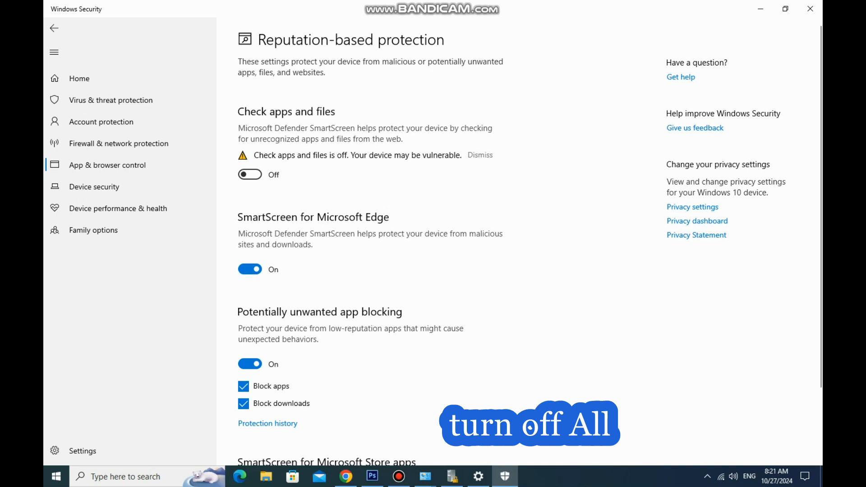
{"action": "left_click", "coordinate": [480, 155]}
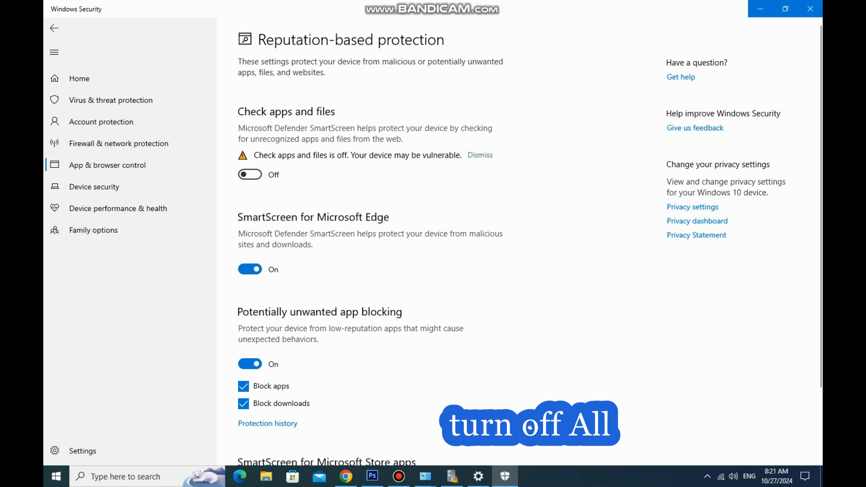
{"action": "scroll", "coordinate": [480, 244], "scroll_direction": "down", "scroll_amount": 2}
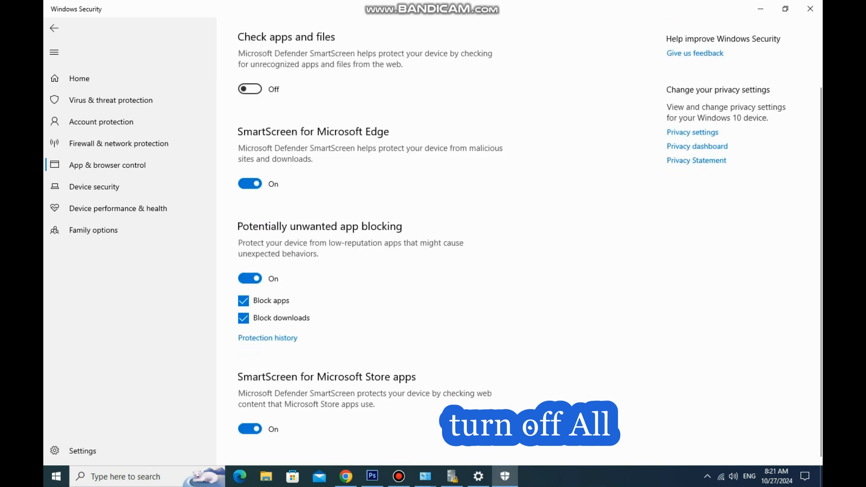
{"action": "scroll", "coordinate": [481, 244], "scroll_direction": "up", "scroll_amount": 2}
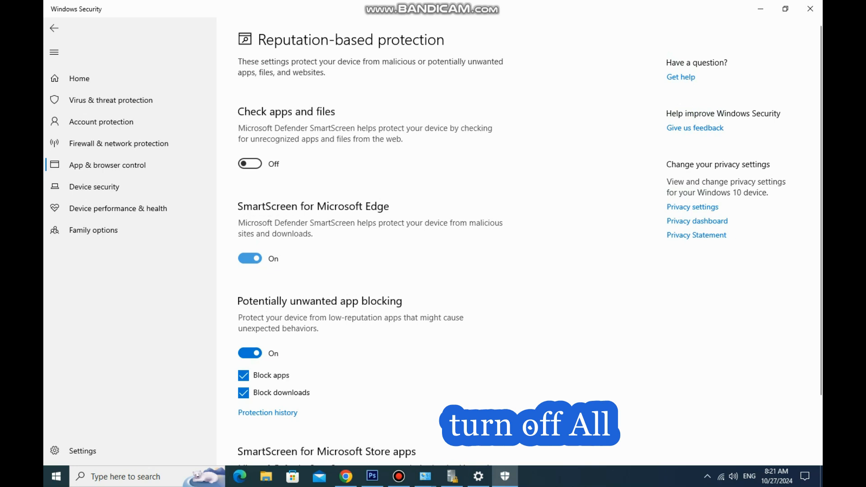
- Turn off SmartScreen for Microsoft Edge and dismiss its vulnerability warning
{"action": "scroll", "coordinate": [480, 244], "scroll_direction": "down", "scroll_amount": 2}
{"action": "left_click", "coordinate": [250, 184]}
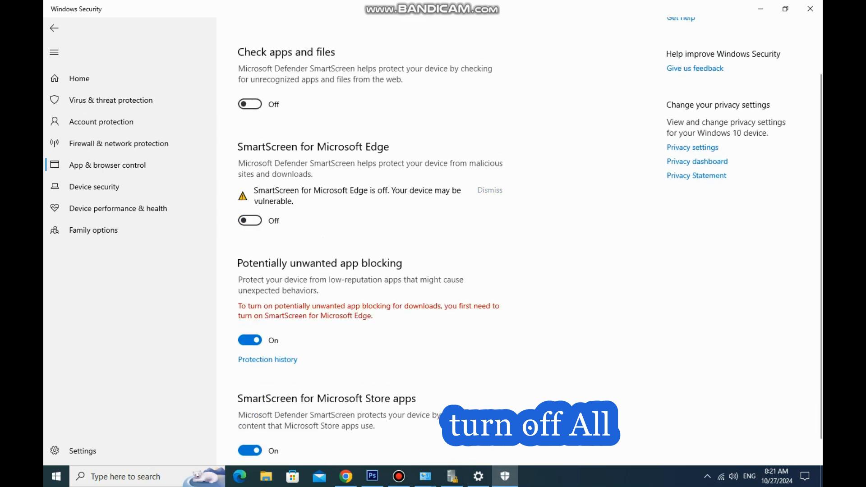
{"action": "left_click", "coordinate": [490, 190]}
- Turn off Potentially unwanted app blocking and SmartScreen for Microsoft Store apps
{"action": "left_click", "coordinate": [250, 318]}
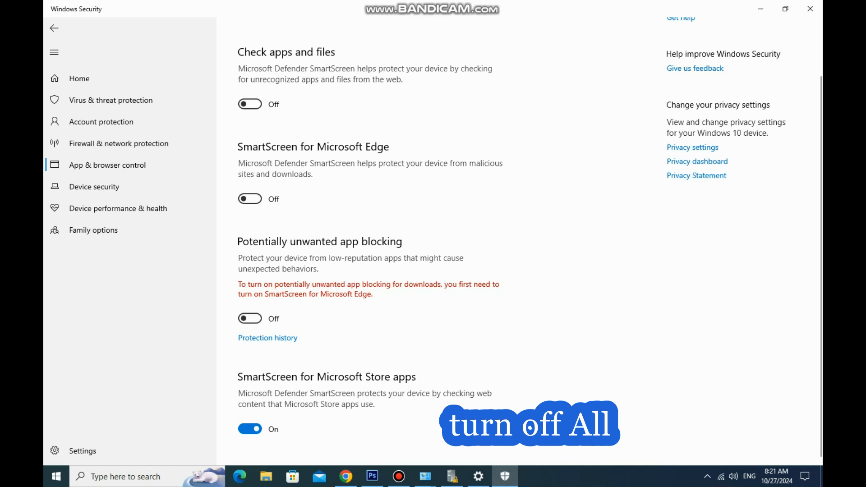
{"action": "left_click", "coordinate": [250, 429]}
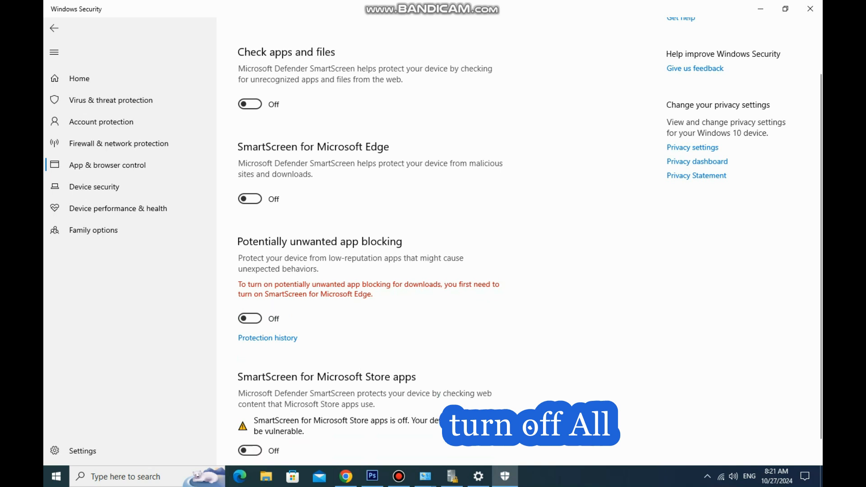
{"action": "scroll", "coordinate": [361, 248], "scroll_direction": "up", "scroll_amount": 2}
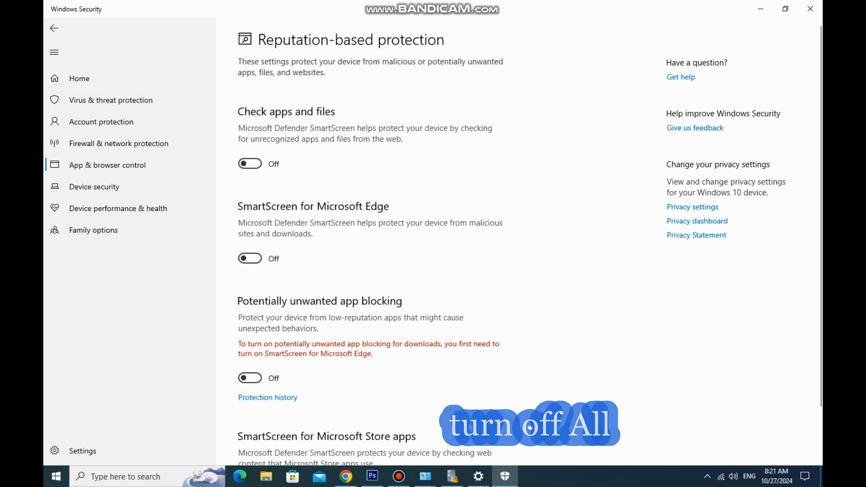